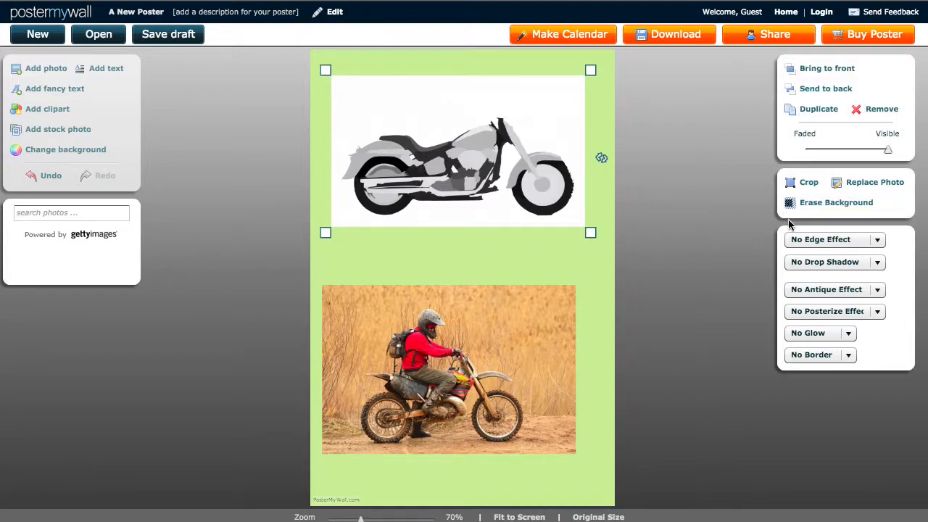
Erase the white background around the outline of the upper motorcycle picture with the Magic Eraser
click(823, 206)
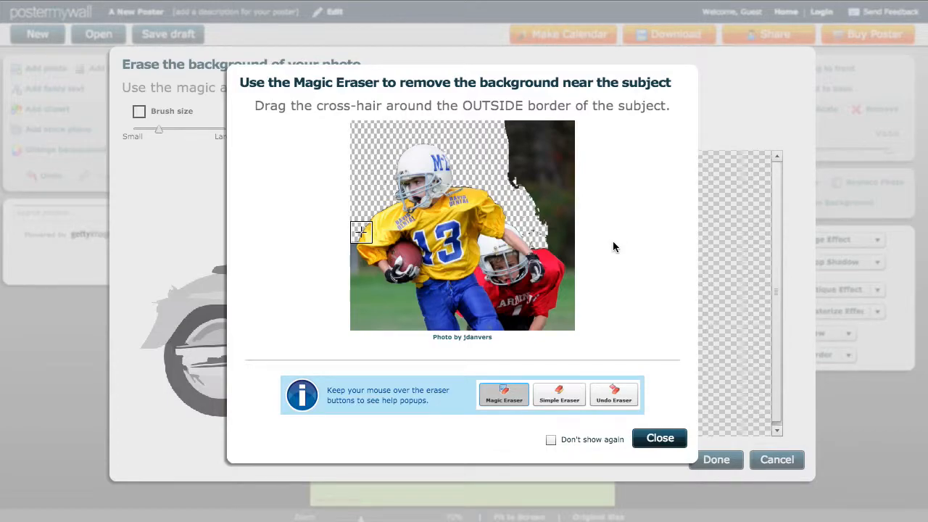
click(659, 441)
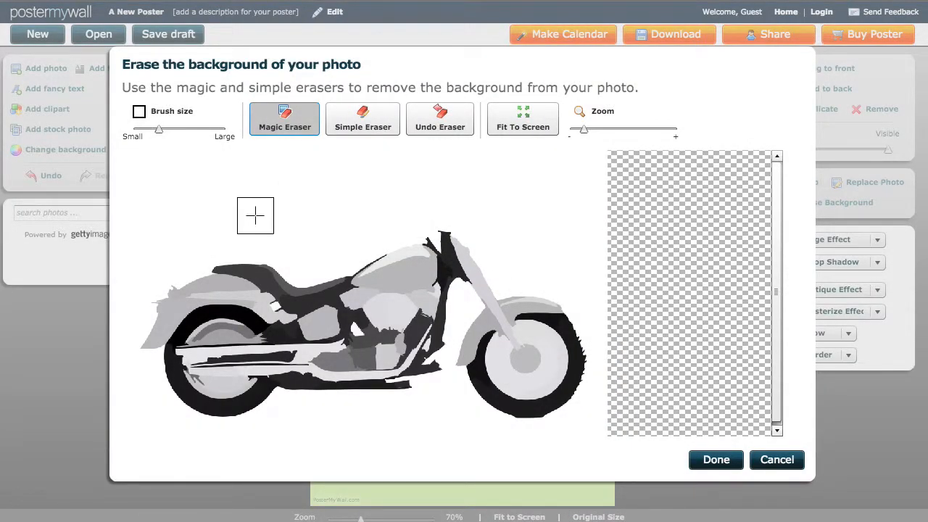
mouse_move(245, 249)
mouse_down()
mouse_move(303, 273)
mouse_move(371, 240)
mouse_move(311, 261)
mouse_move(259, 244)
mouse_move(242, 253)
mouse_move(259, 255)
mouse_move(214, 251)
mouse_move(174, 266)
mouse_move(155, 287)
mouse_move(139, 330)
mouse_move(152, 379)
mouse_move(166, 406)
mouse_move(204, 425)
mouse_move(261, 423)
mouse_move(285, 405)
mouse_move(393, 401)
mouse_move(451, 381)
mouse_move(501, 429)
mouse_move(548, 425)
mouse_move(599, 382)
mouse_move(599, 332)
mouse_move(576, 292)
mouse_move(541, 275)
mouse_move(507, 278)
mouse_move(460, 214)
mouse_move(430, 210)
mouse_move(332, 242)
mouse_up()
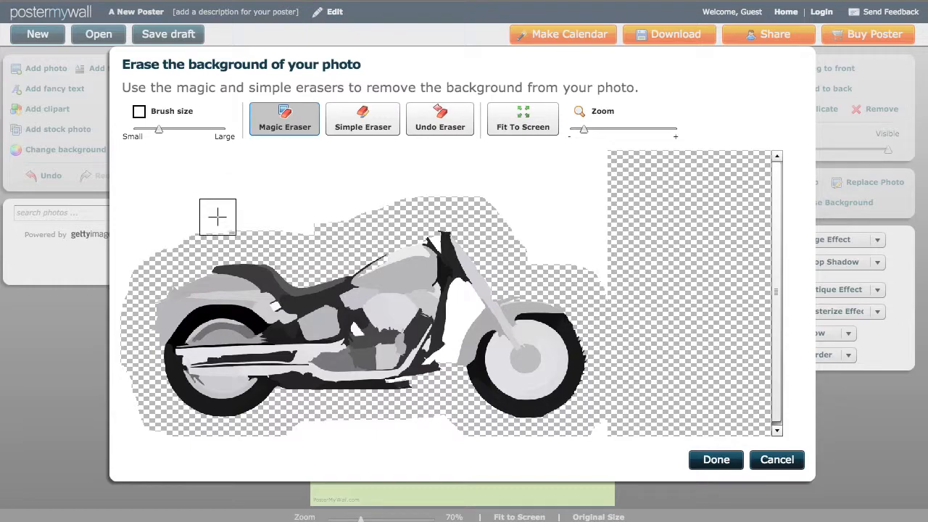
Erase the remaining white areas around the motorcycle with a larger Magic Eraser brush
mouse_move(255, 221)
mouse_down()
mouse_move(195, 216)
mouse_move(343, 201)
mouse_move(117, 190)
mouse_move(134, 157)
mouse_move(330, 163)
mouse_move(250, 174)
mouse_up()
drag(158, 133, 198, 130)
mouse_move(426, 181)
mouse_down()
mouse_move(530, 186)
mouse_move(584, 201)
mouse_move(551, 220)
mouse_move(611, 254)
mouse_up()
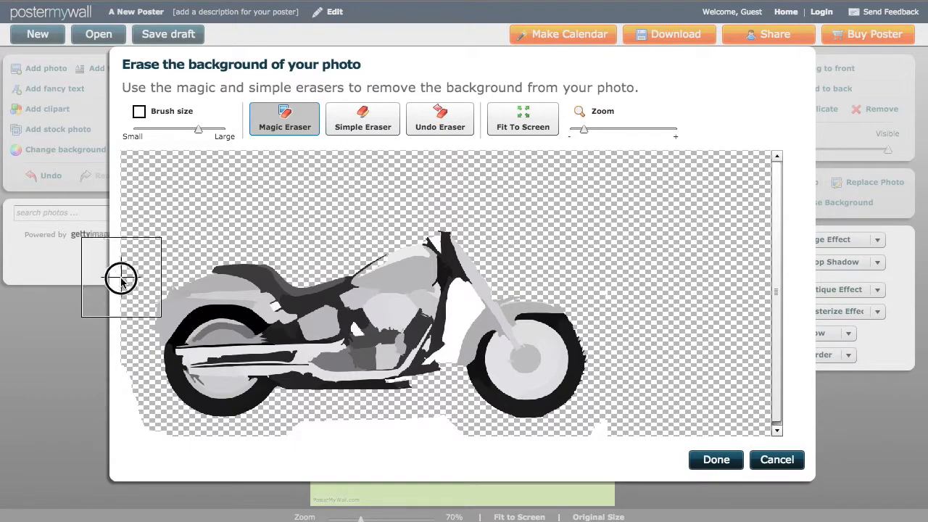
mouse_move(128, 402)
mouse_down()
mouse_move(133, 428)
mouse_move(149, 434)
mouse_up()
drag(310, 435, 476, 428)
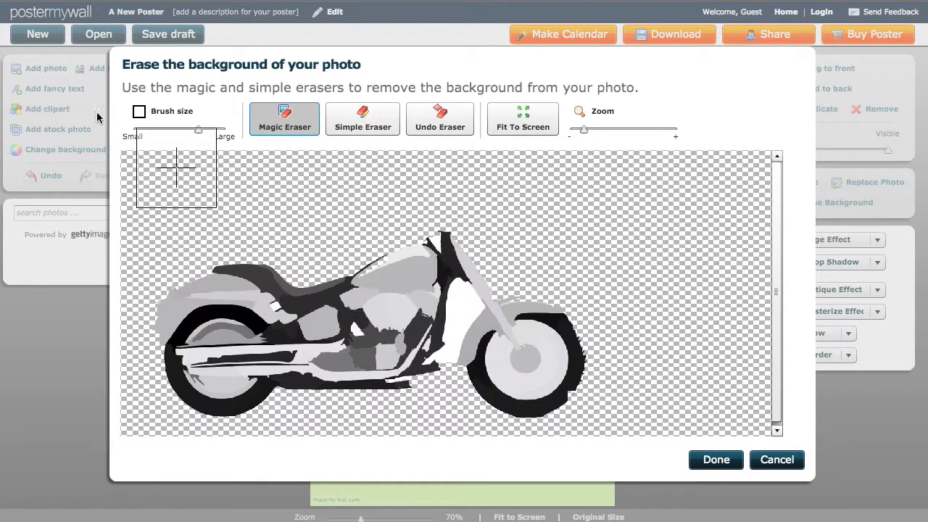
Erase the white gap between the motorcycle's frame and front wheel with a brush 35 pixels wide, and apply the background removal
drag(198, 129, 150, 135)
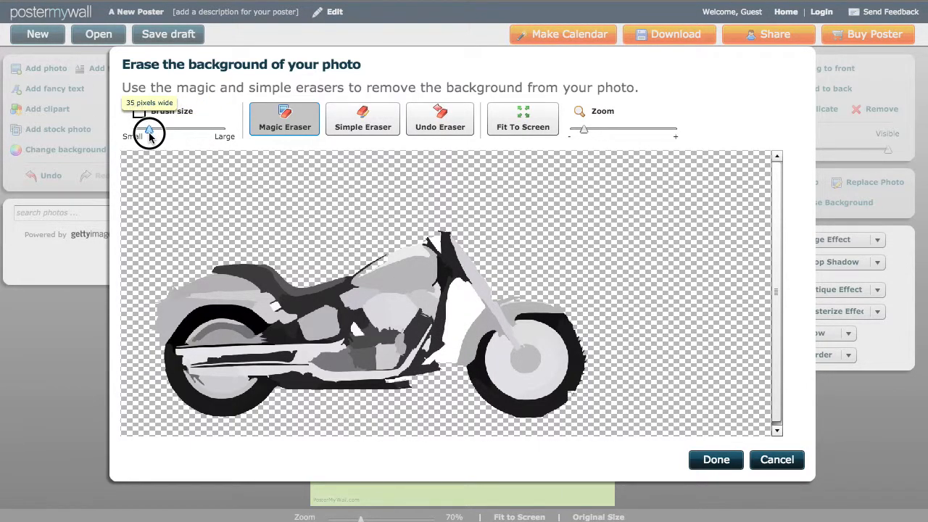
drag(590, 131, 599, 133)
scroll(610, 332, down, 1)
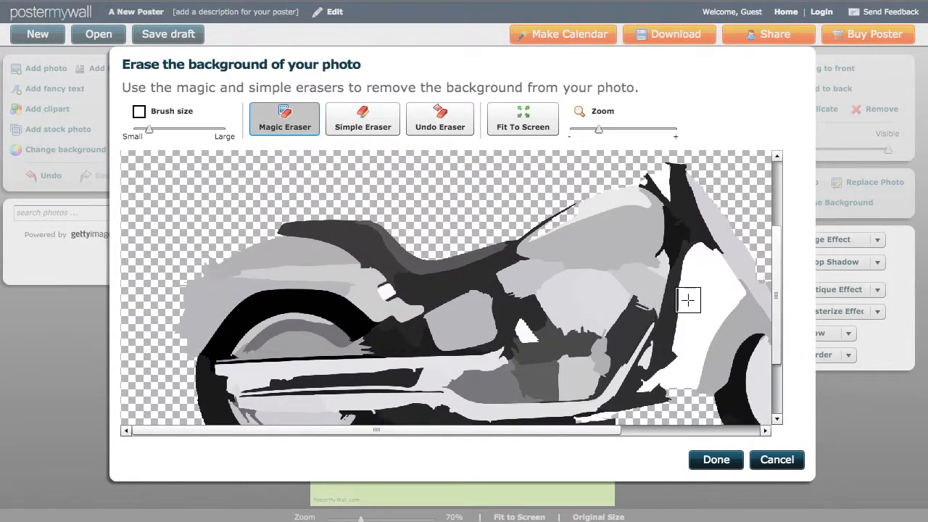
mouse_move(723, 280)
mouse_down()
mouse_move(693, 351)
mouse_move(691, 387)
mouse_move(669, 385)
mouse_move(689, 346)
mouse_move(695, 274)
mouse_up()
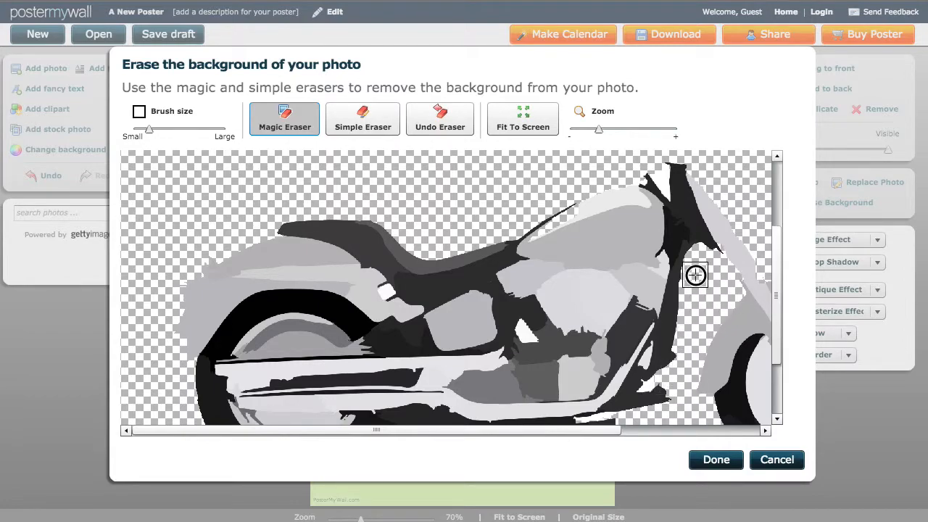
scroll(664, 360, down, 1)
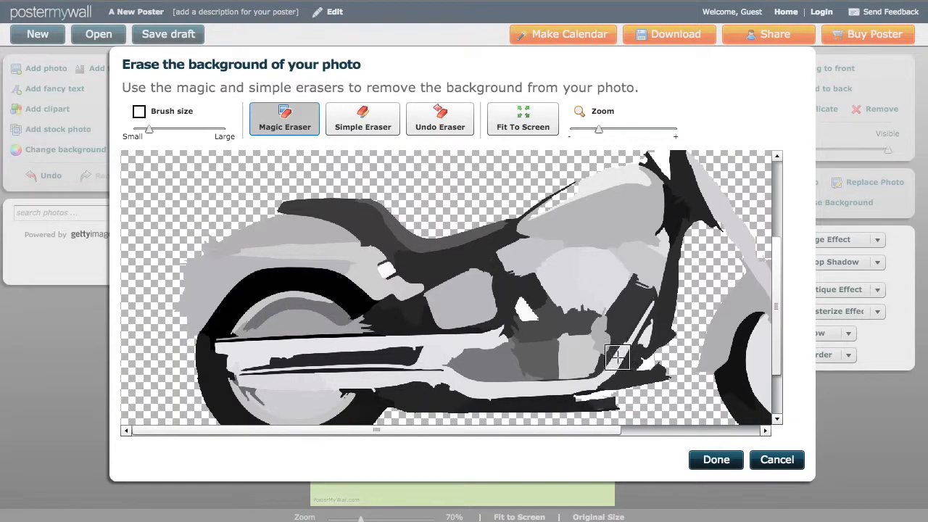
click(714, 460)
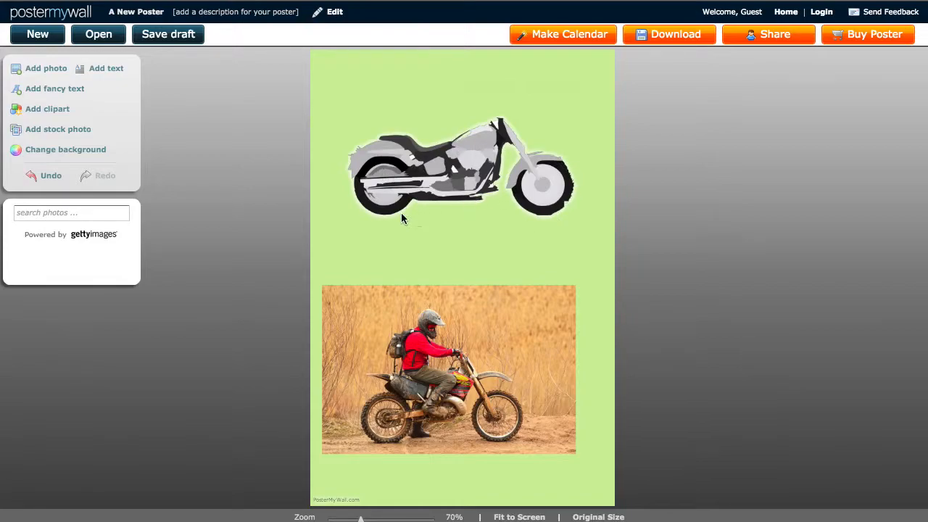
Tilt the motorcycle cutout front wheel up, shrink it to about half size and move it to the poster's upper right
drag(477, 170, 452, 175)
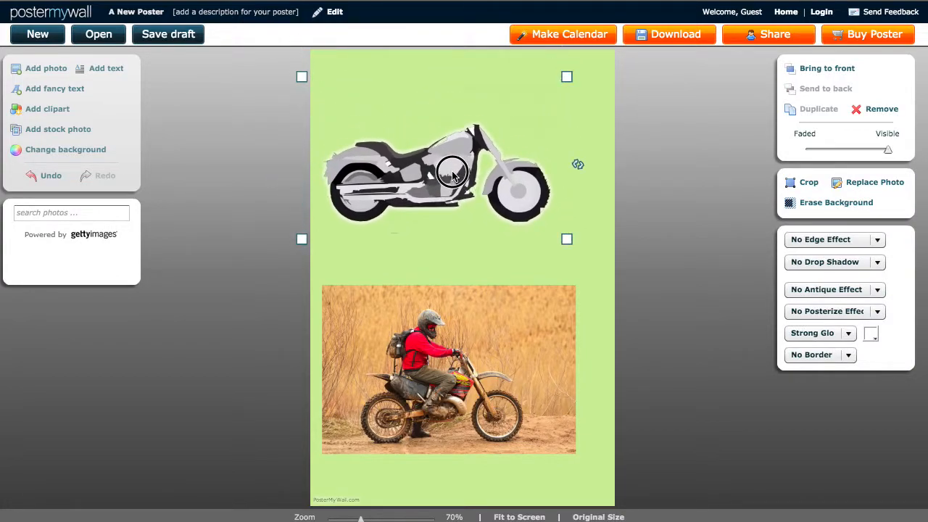
drag(577, 164, 534, 126)
drag(417, 178, 414, 166)
drag(536, 171, 438, 127)
drag(407, 170, 515, 178)
Move the dirt bike photo slightly up and to the right on the poster
click(505, 308)
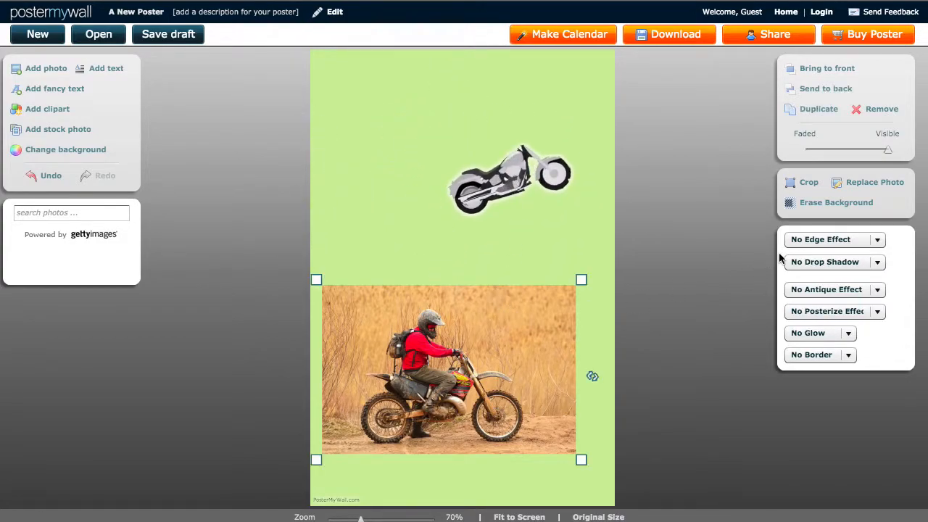
drag(488, 350, 495, 332)
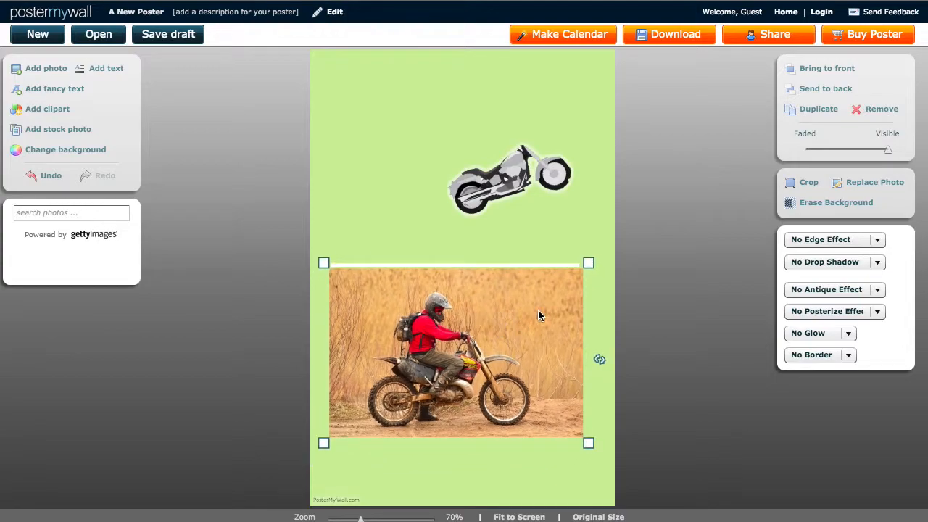
Try to erase the straw background behind the dirt bike rider's backpack with the Magic Eraser
click(836, 204)
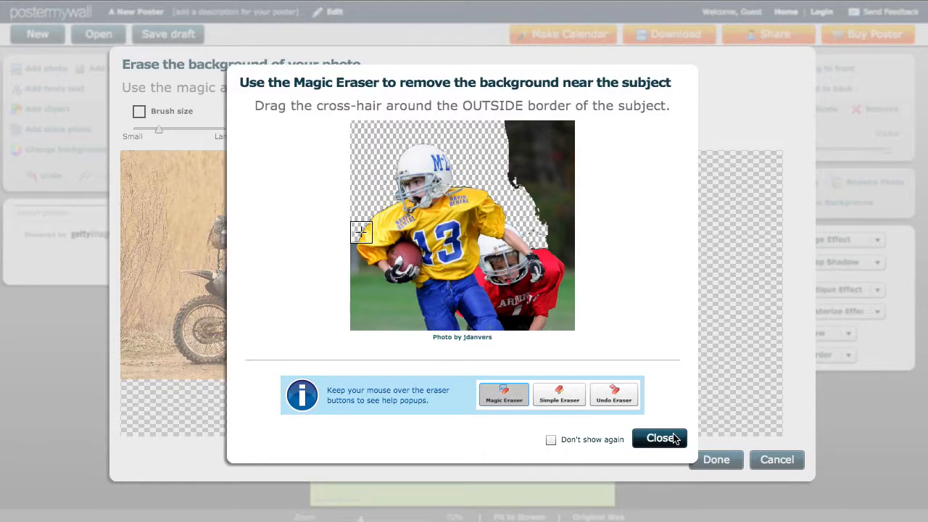
click(659, 438)
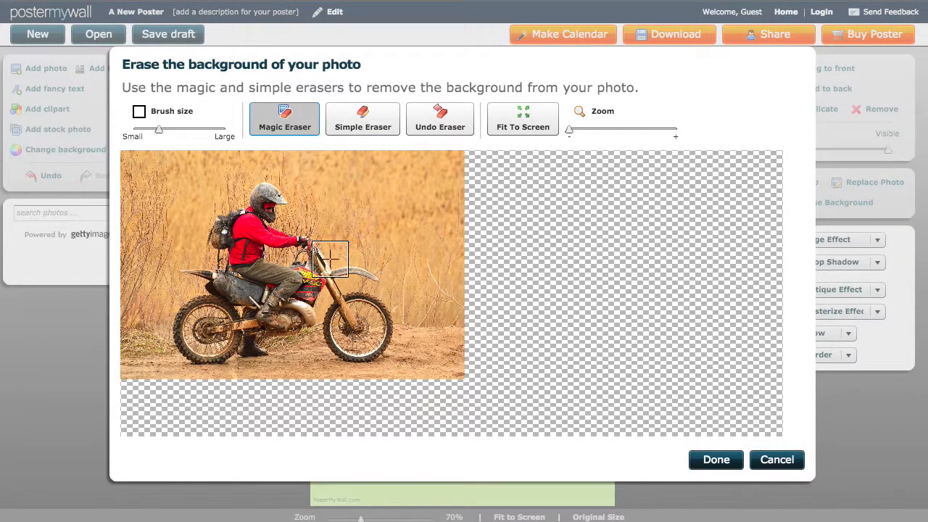
drag(570, 131, 585, 130)
scroll(652, 197, down, 3)
scroll(645, 193, down, 3)
scroll(580, 196, up, 2)
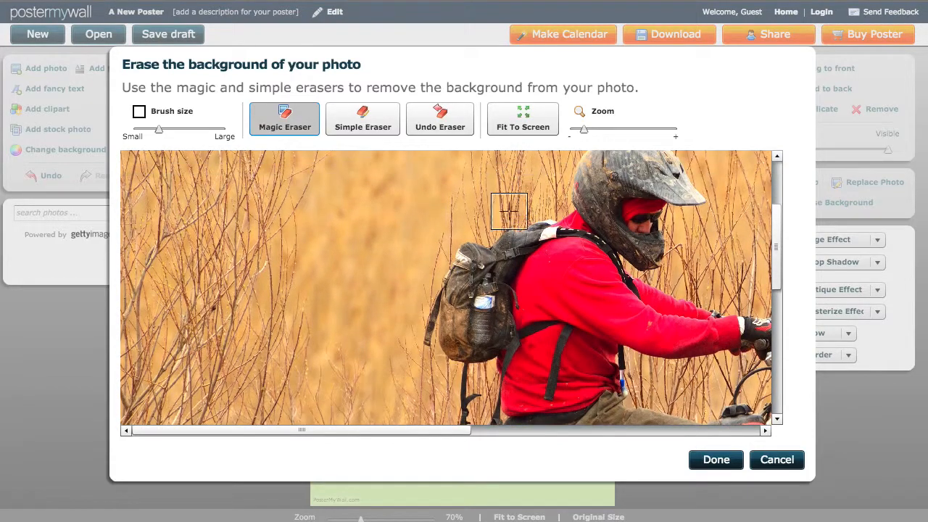
scroll(457, 232, up, 1)
mouse_move(531, 234)
mouse_down()
mouse_move(557, 235)
mouse_move(494, 243)
mouse_move(479, 264)
mouse_move(454, 258)
mouse_move(435, 277)
mouse_move(420, 346)
mouse_move(426, 389)
mouse_move(487, 407)
mouse_move(402, 392)
mouse_move(399, 313)
mouse_move(466, 231)
mouse_move(527, 198)
mouse_move(554, 208)
mouse_move(584, 161)
mouse_up()
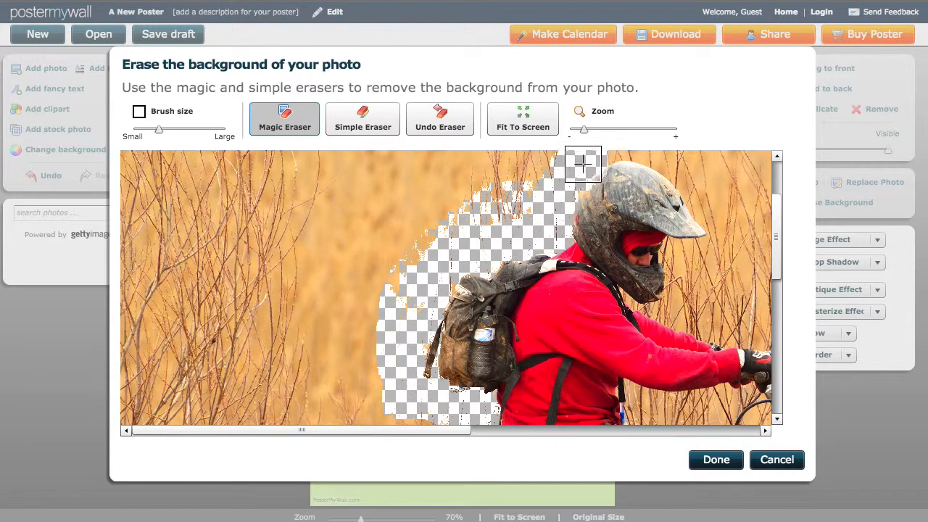
Try to erase the background around the rider's helmet and apply it, and cancel the background removal
scroll(645, 151, up, 2)
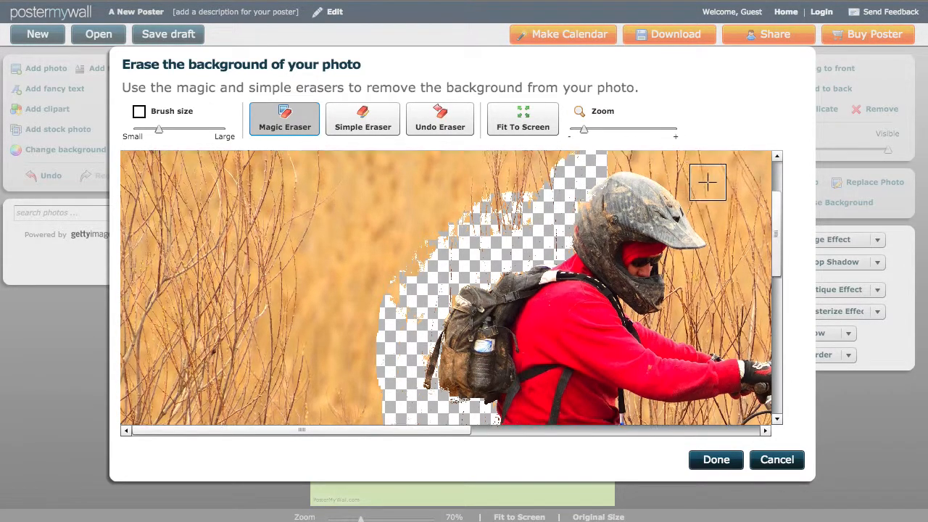
drag(594, 181, 633, 177)
mouse_move(651, 181)
mouse_down()
mouse_move(697, 211)
mouse_move(724, 262)
mouse_move(715, 290)
mouse_move(678, 285)
mouse_move(673, 331)
mouse_move(702, 312)
mouse_move(714, 319)
mouse_move(688, 341)
mouse_move(701, 340)
mouse_move(730, 312)
mouse_move(732, 290)
mouse_move(705, 188)
mouse_move(669, 174)
mouse_move(576, 175)
mouse_move(509, 217)
mouse_move(538, 190)
mouse_move(509, 227)
mouse_move(516, 242)
mouse_move(504, 210)
mouse_up()
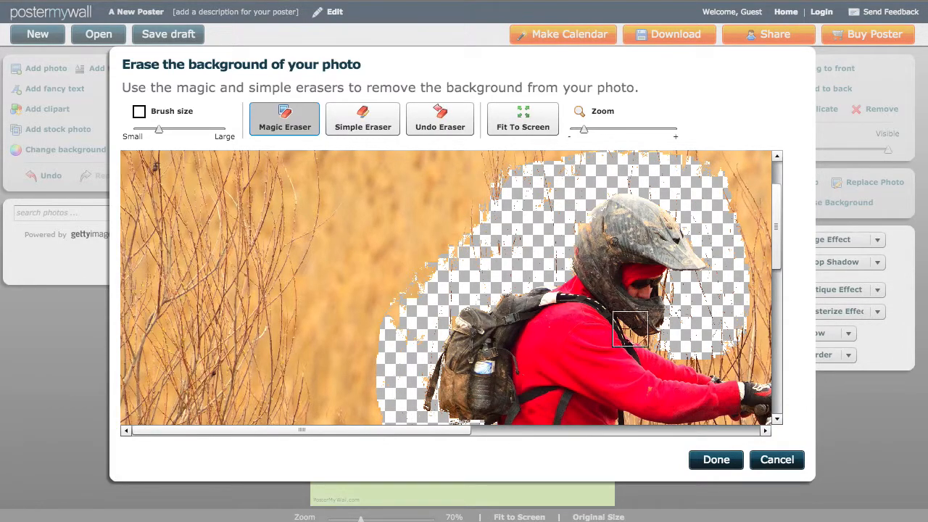
click(715, 457)
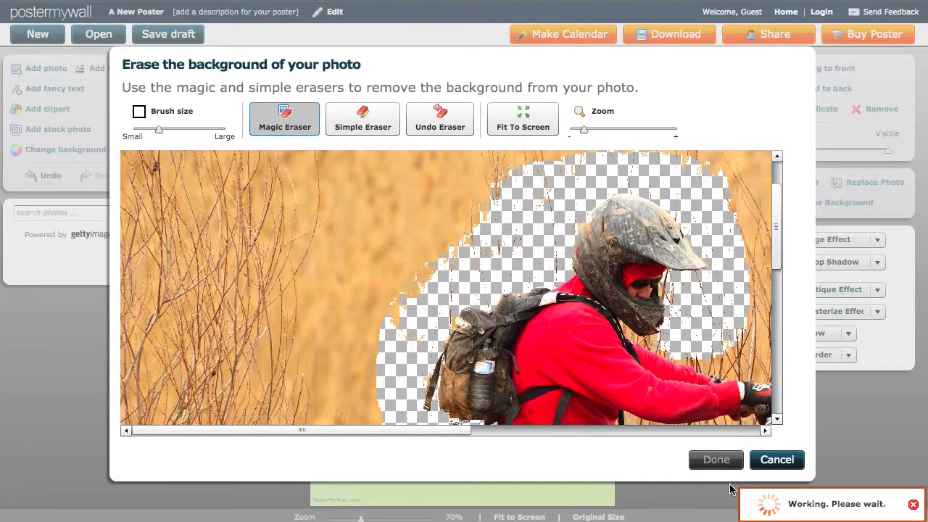
click(781, 461)
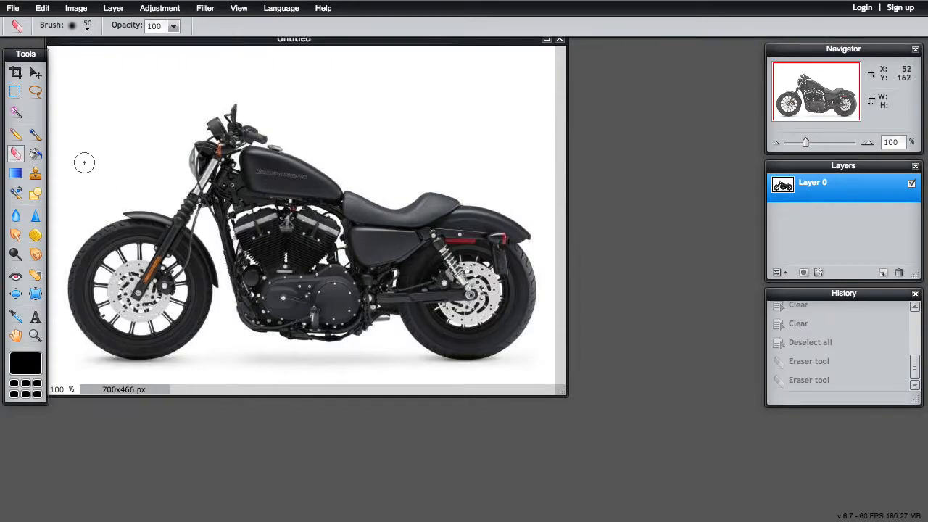
In Pixlr Editor, try to select the white background of the motorcycle image with the Wand tool at tolerance 21, and deselect it
click(19, 118)
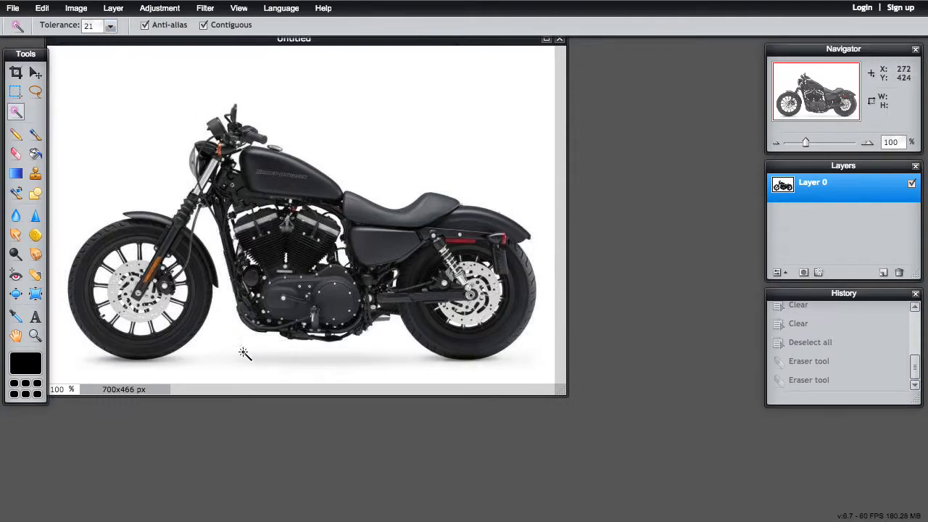
click(336, 95)
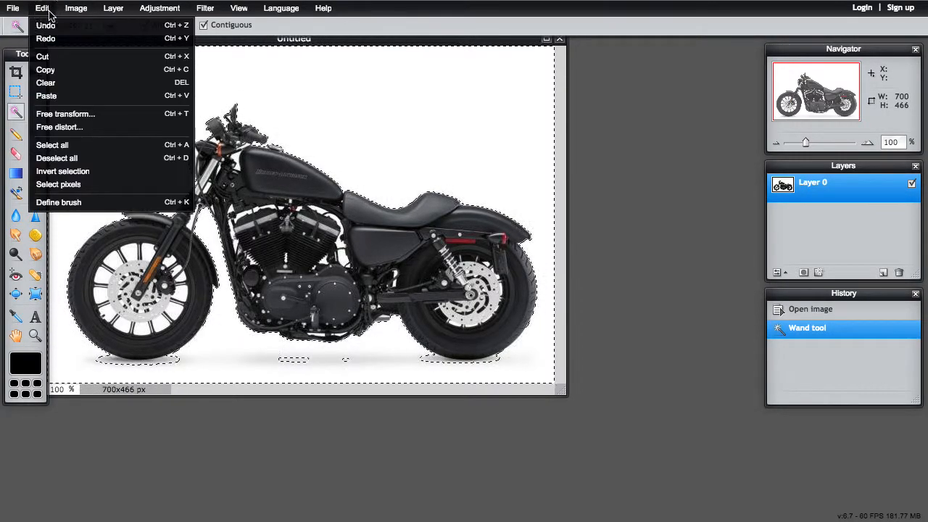
click(66, 157)
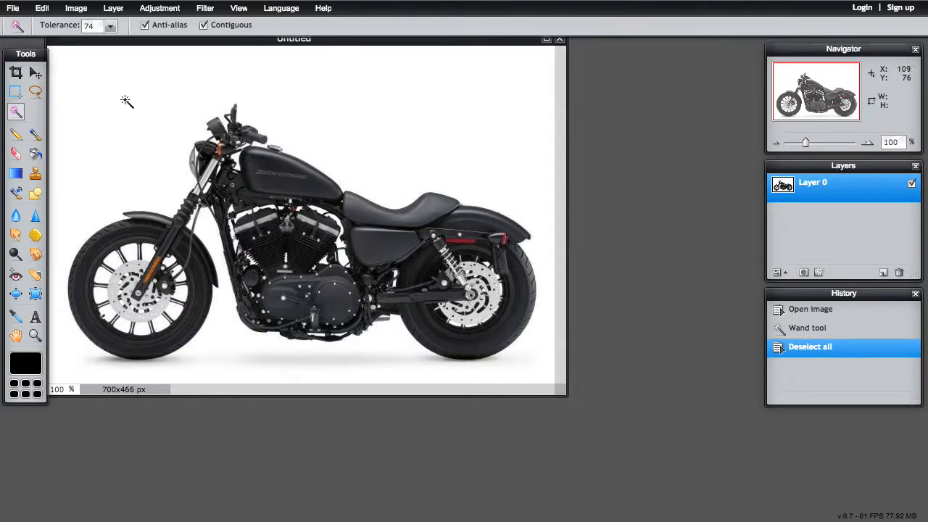
Select the white background around the motorcycle with the Wand tool at tolerance 74, delete it and clear the selection
click(149, 100)
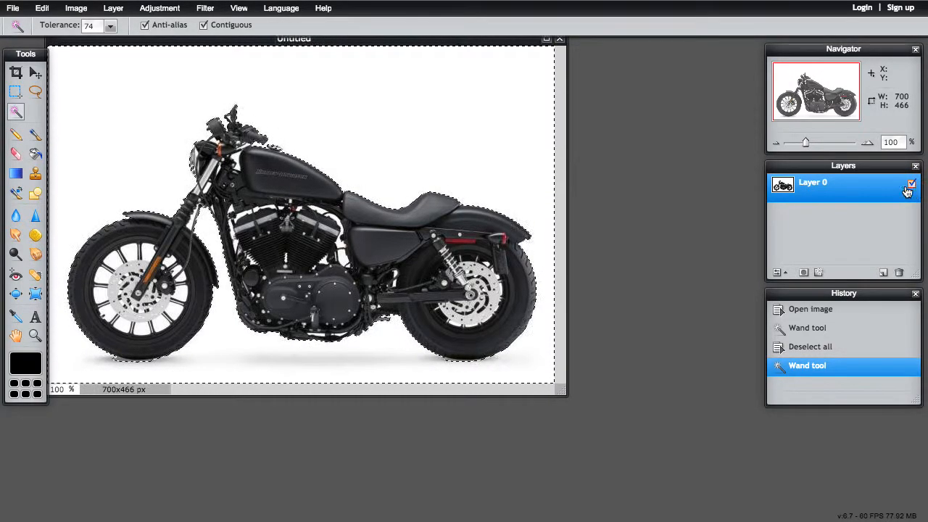
click(847, 185)
double_click(857, 185)
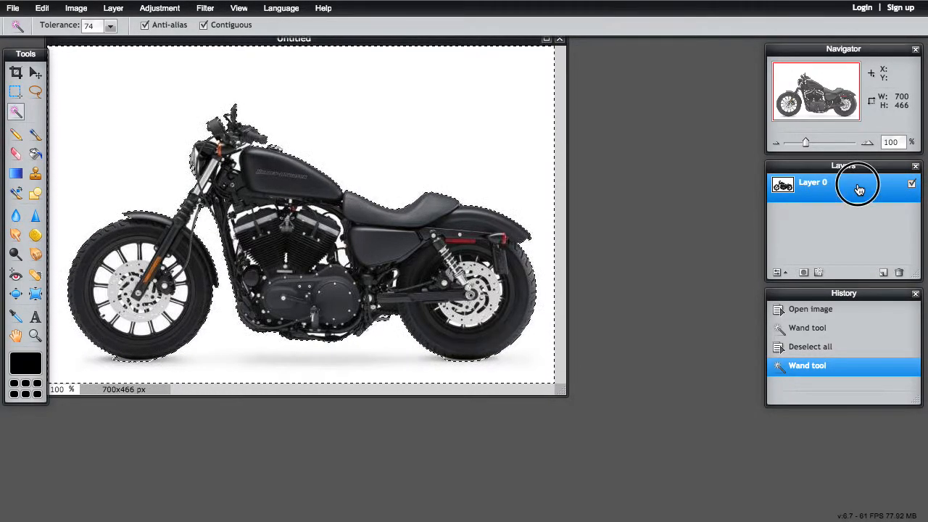
click(865, 196)
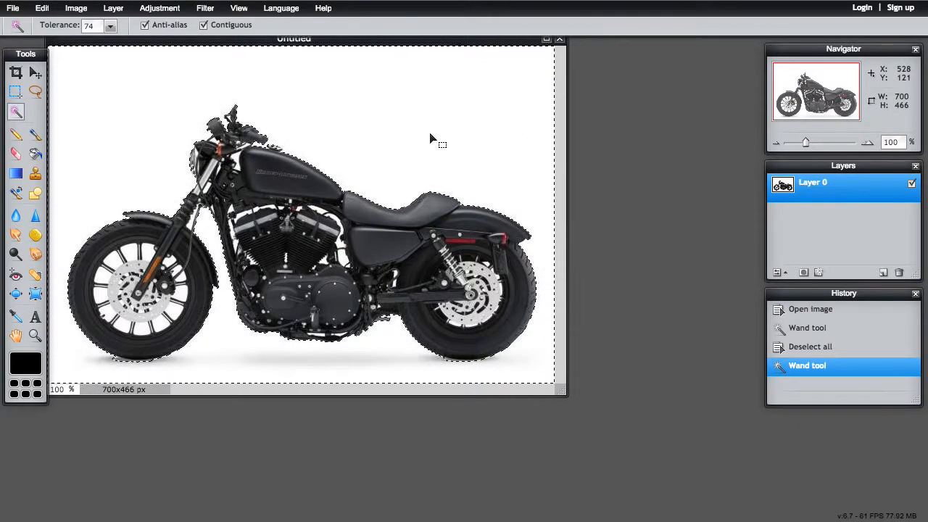
key(Delete)
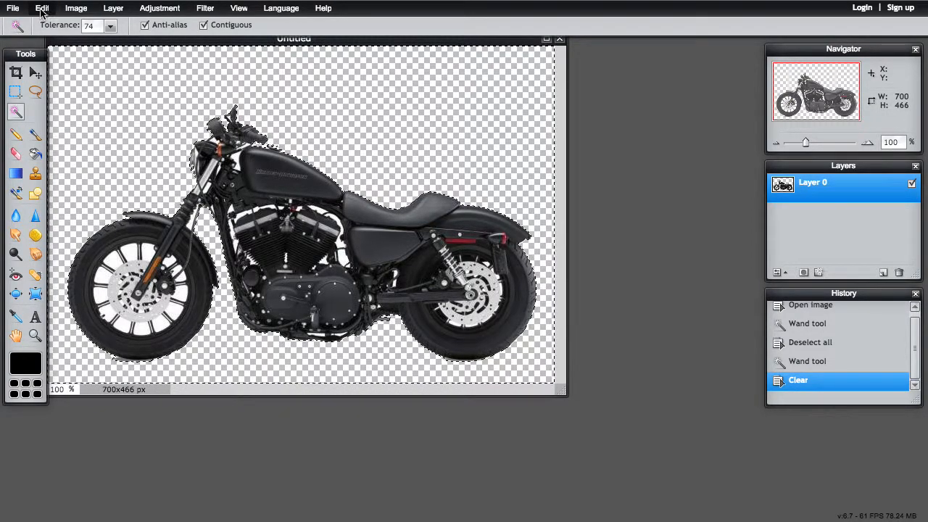
click(69, 158)
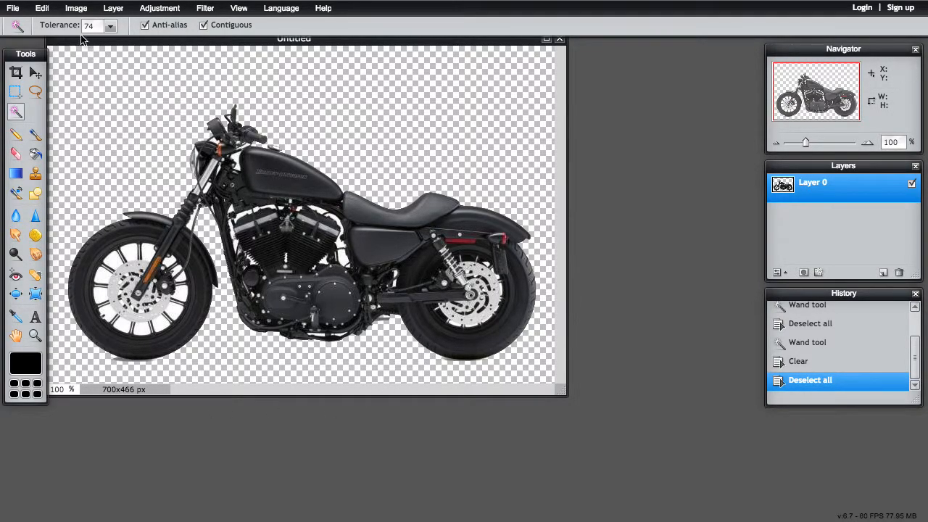
Save the cutout to the computer as a transparent, full-quality PNG named motorcycle in the Module 3 folder
click(13, 8)
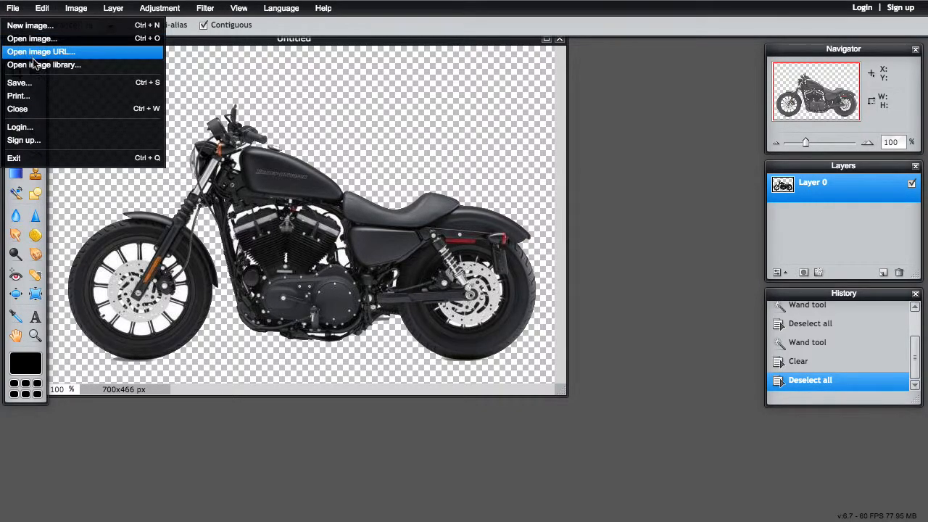
click(21, 82)
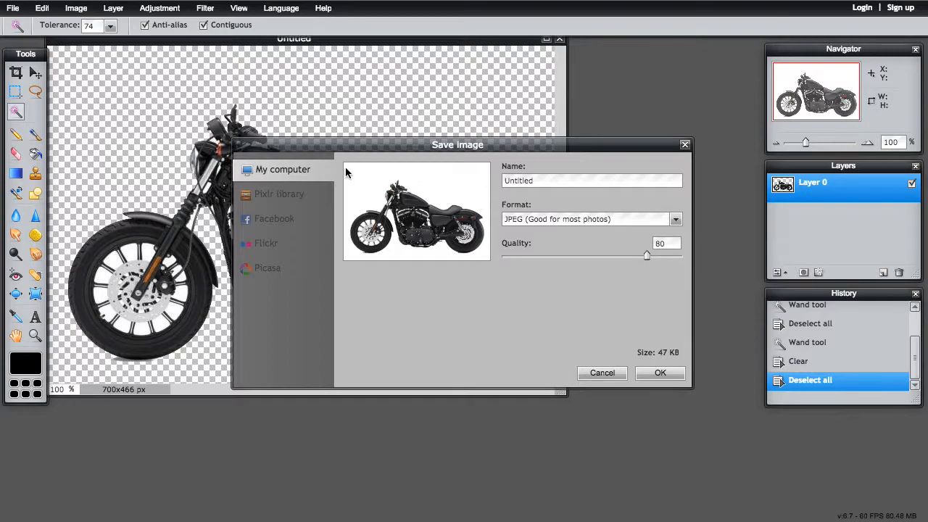
click(611, 225)
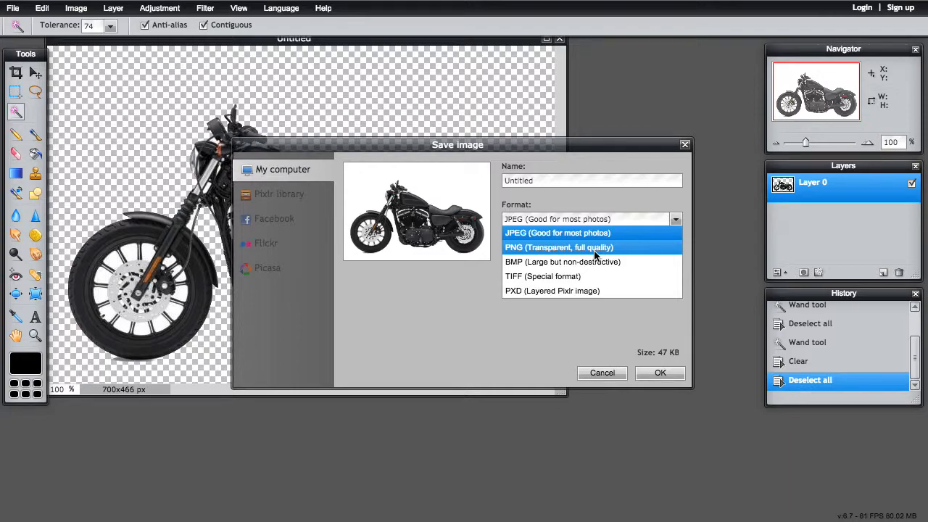
click(539, 250)
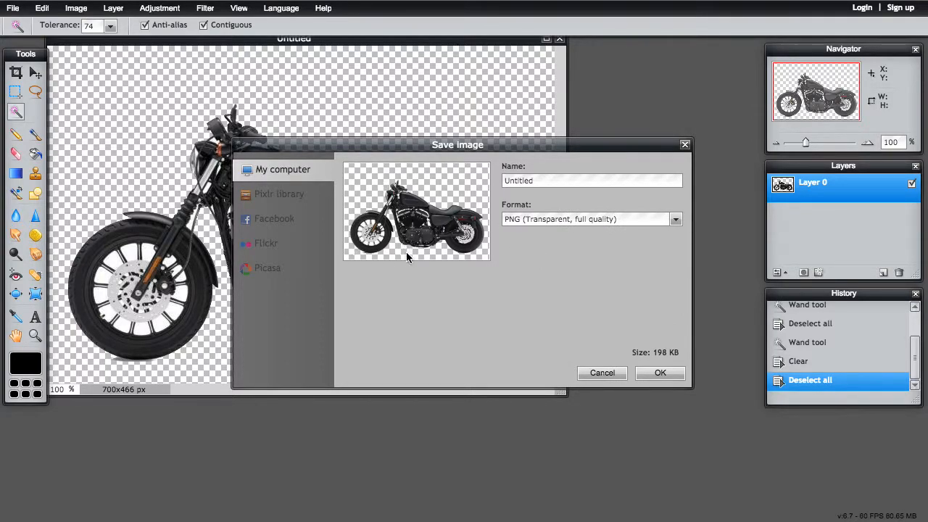
click(671, 375)
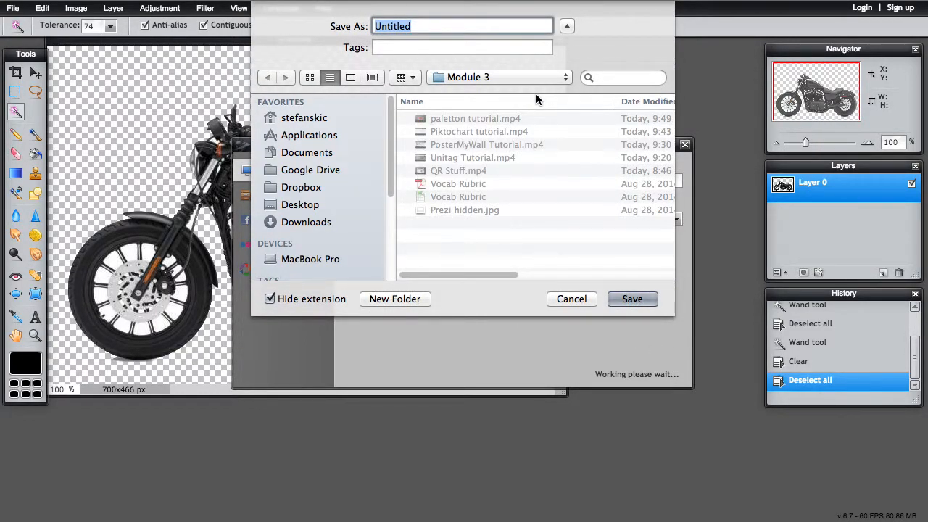
text(motorcycle)
key(Return)
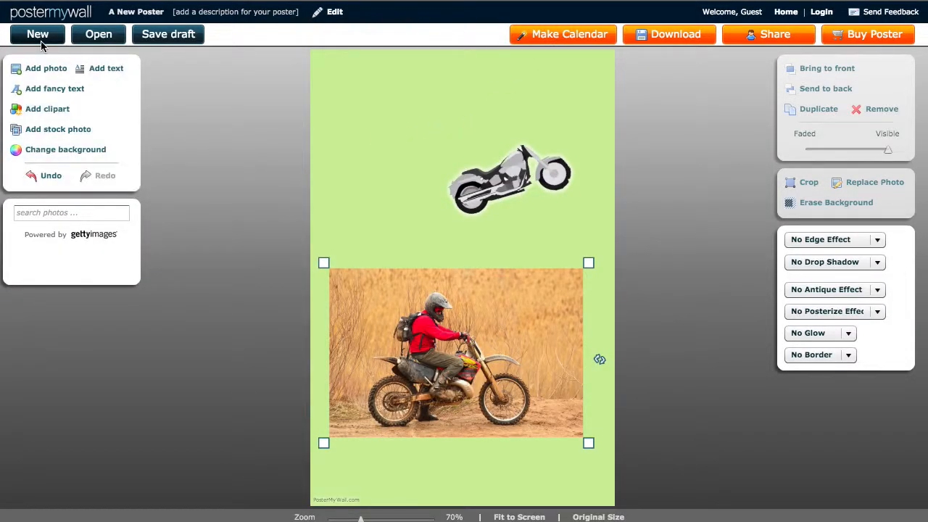
In PosterMyWall, upload motorcycle.png from the Module 3 folder as a photo and move the black motorcycle on the poster
click(46, 71)
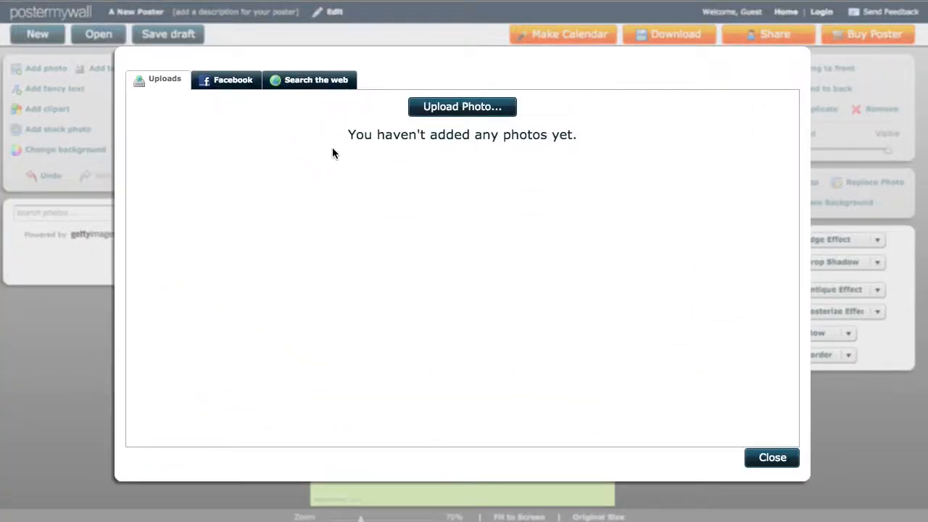
click(491, 108)
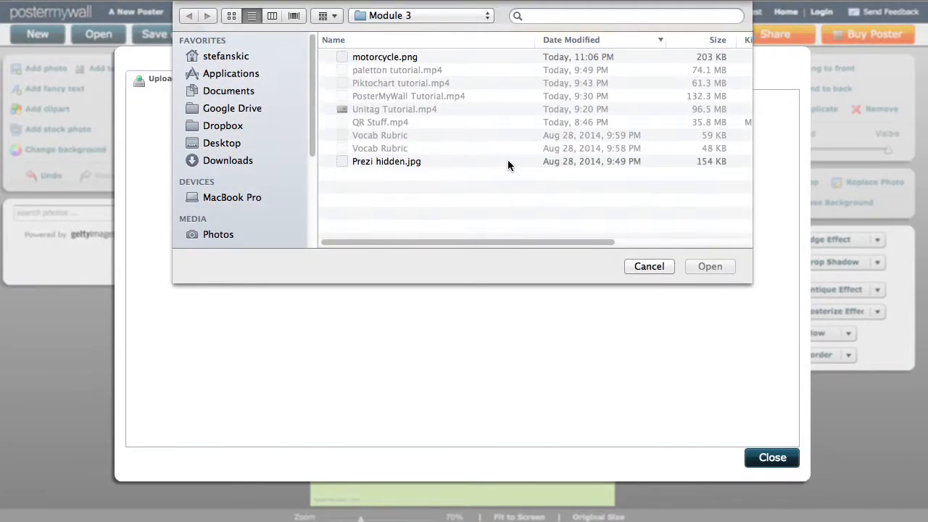
click(385, 57)
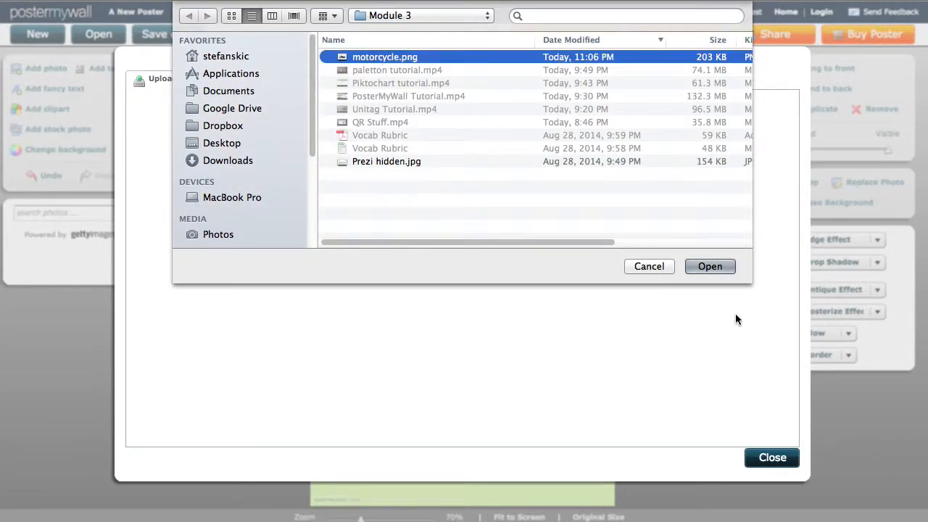
click(708, 266)
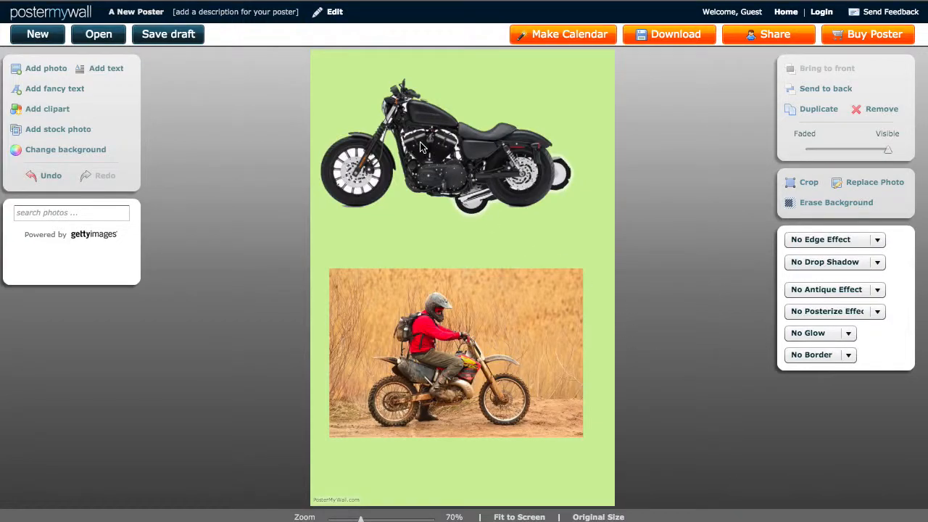
drag(424, 145, 417, 100)
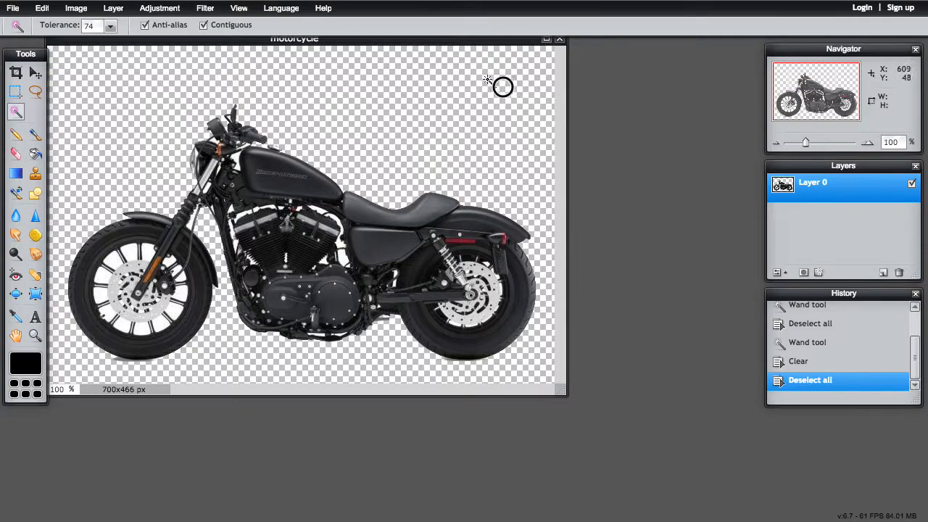
In Pixlr Editor, move the motorcycle image window off the koala image and close the motorcycle image without saving it
click(34, 72)
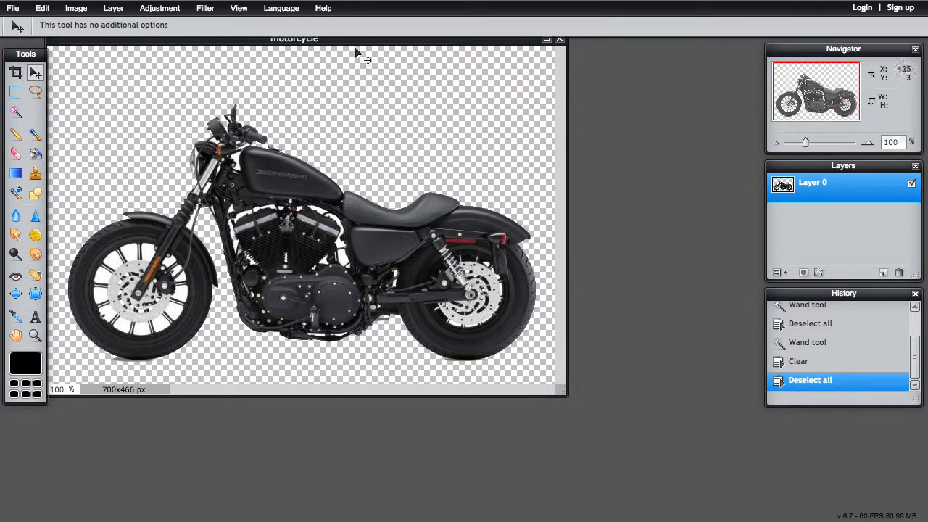
drag(428, 45, 645, 131)
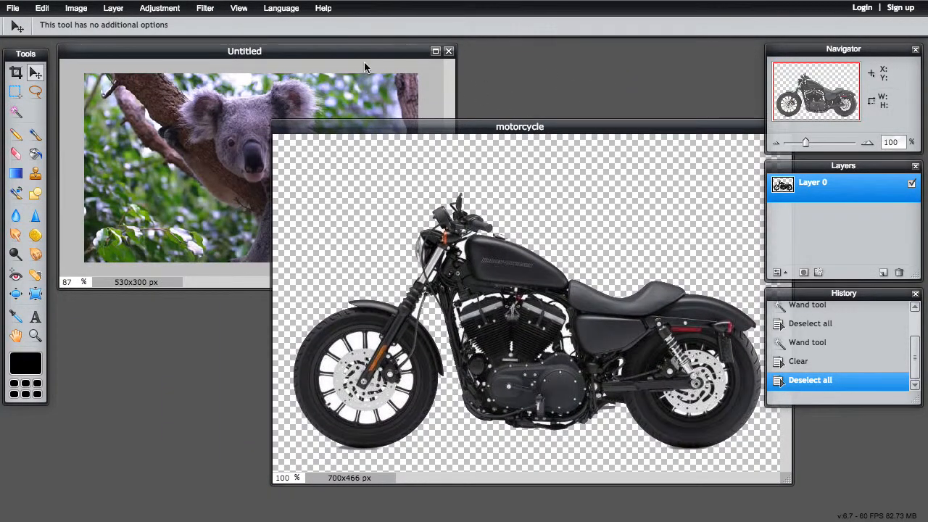
click(330, 54)
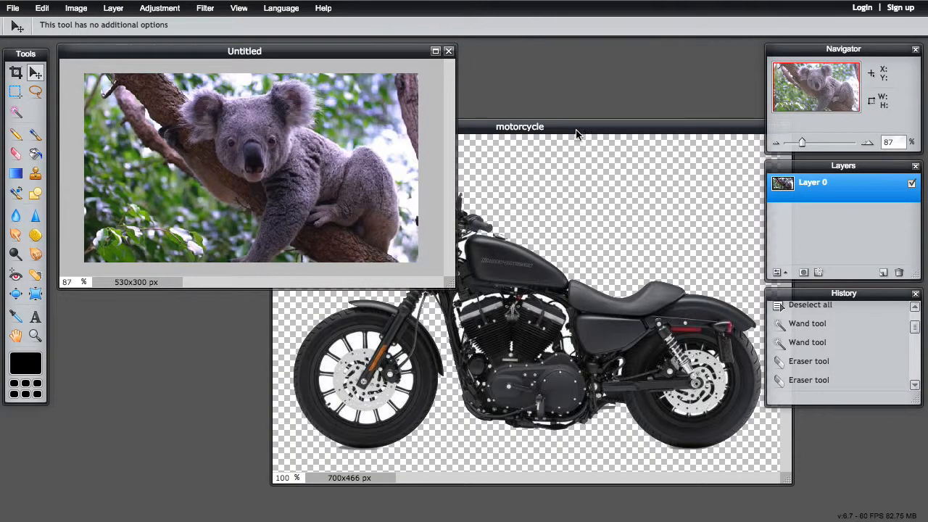
drag(575, 134, 461, 111)
click(608, 104)
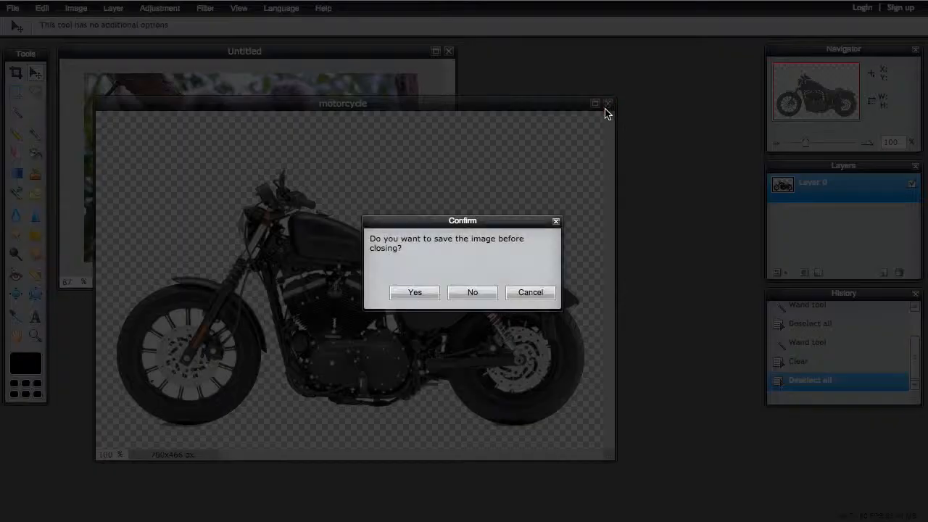
click(470, 292)
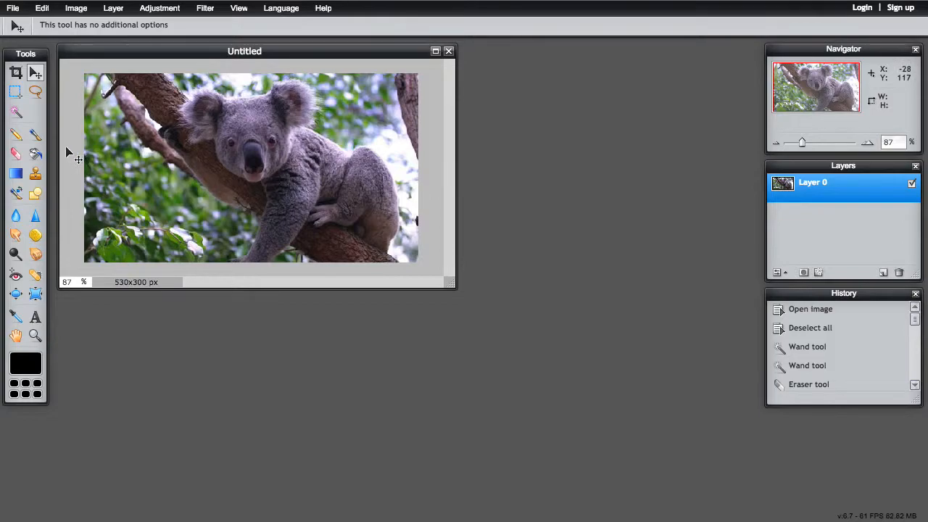
Enlarge the koala image window and erase a spot of the foliage above the koala's back with the Eraser at brush size 50
click(15, 155)
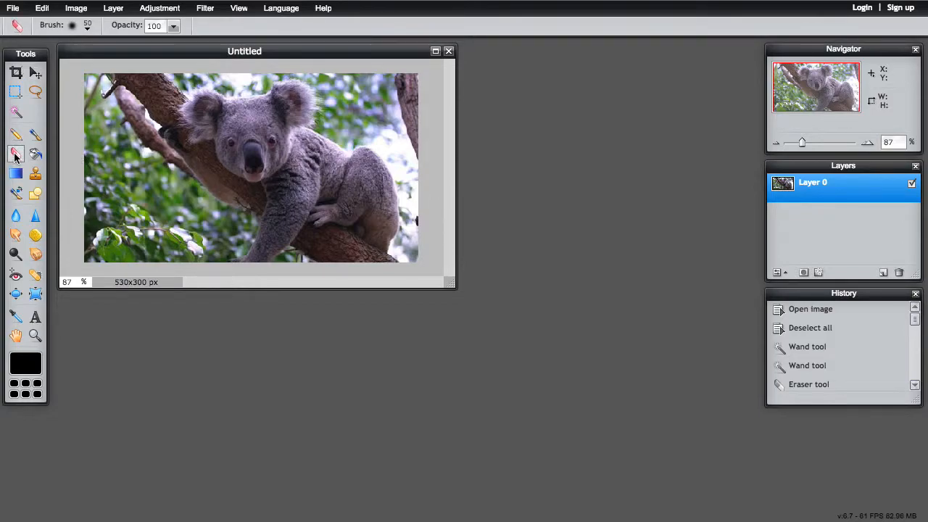
drag(447, 284, 714, 488)
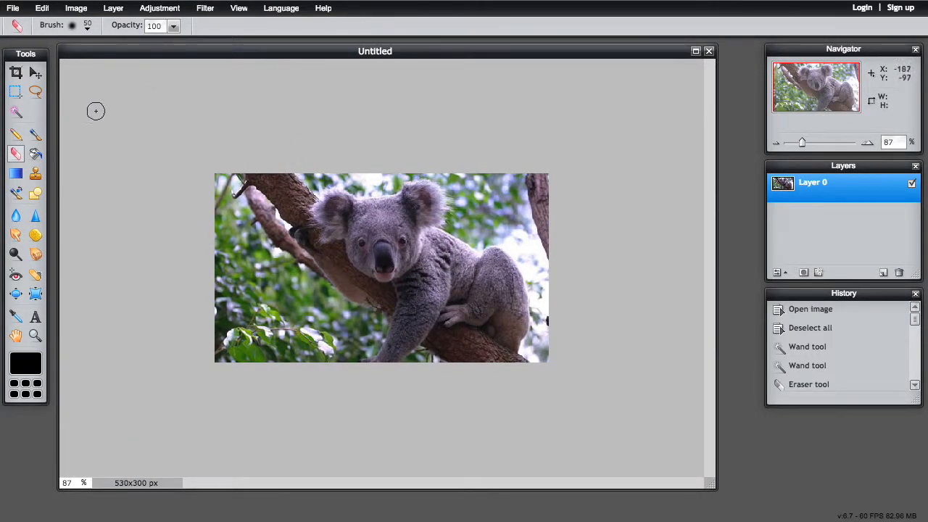
scroll(422, 265, up, 5)
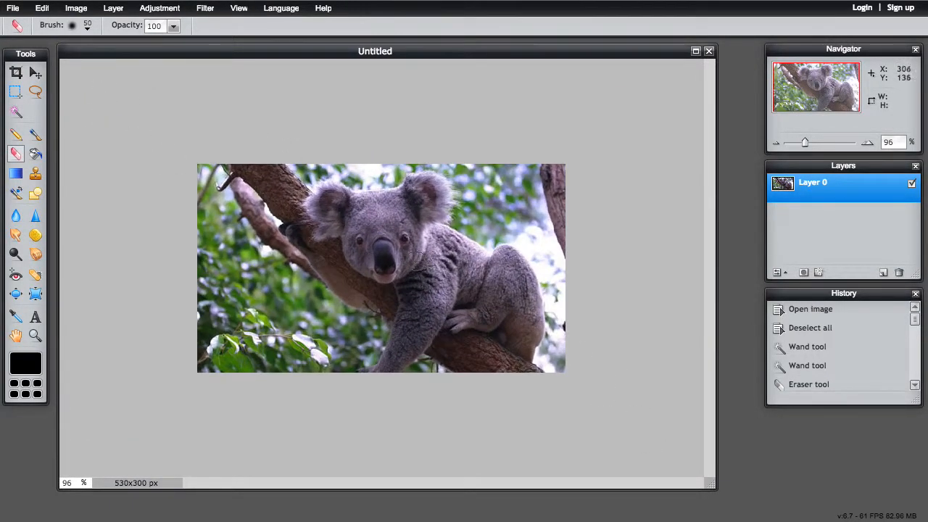
scroll(407, 256, up, 3)
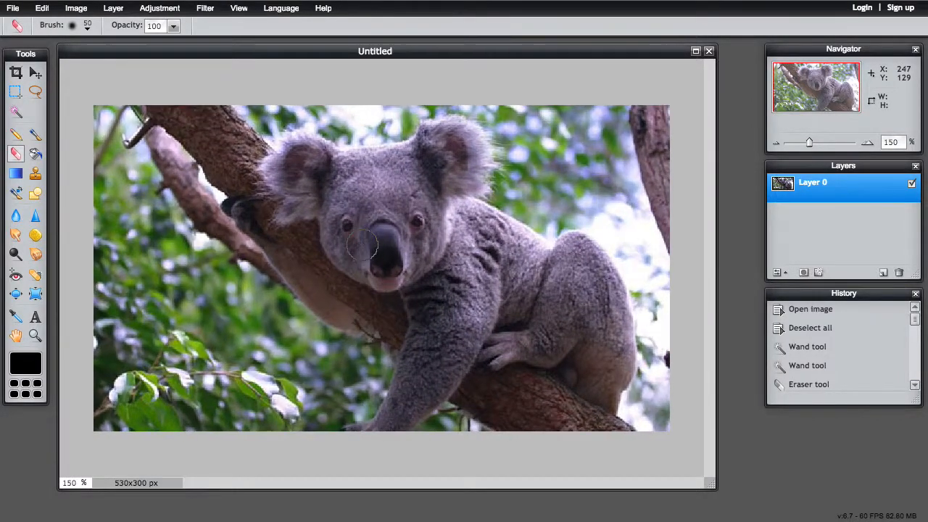
scroll(363, 247, up, 1)
drag(810, 145, 813, 145)
click(73, 27)
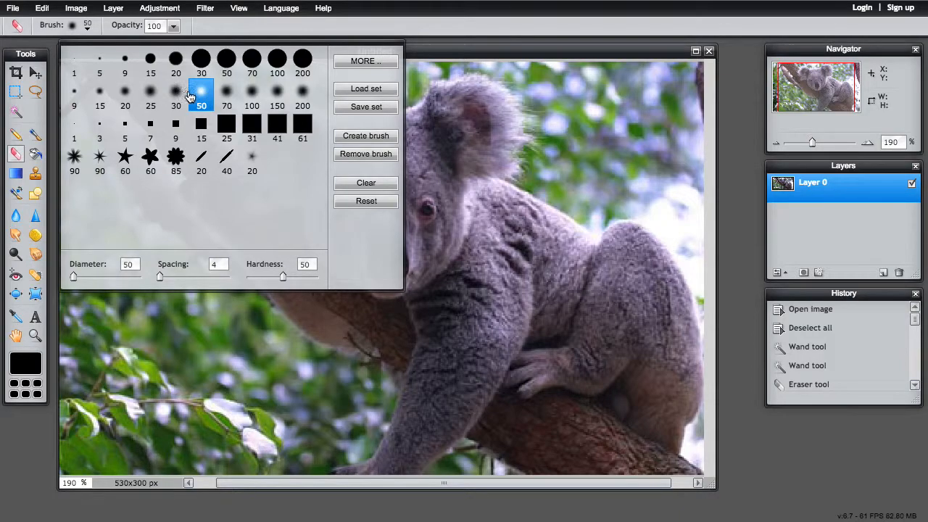
click(632, 152)
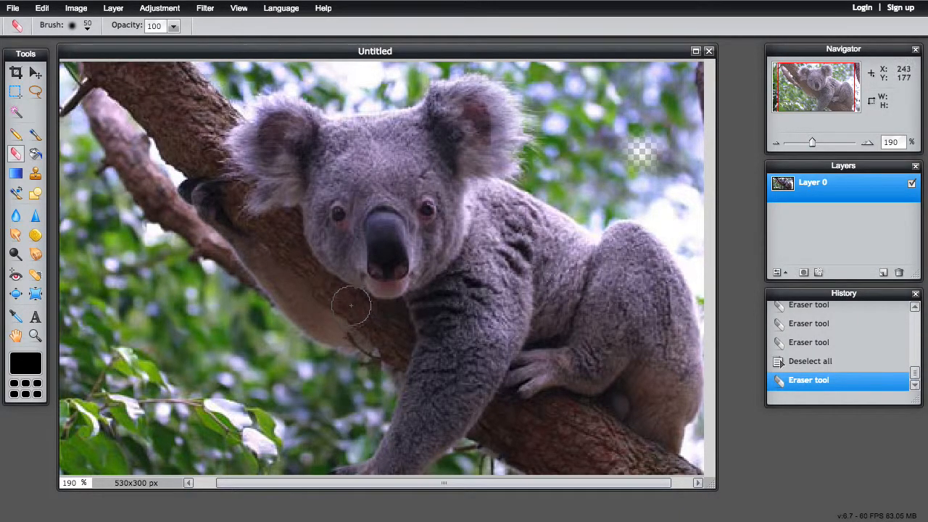
Erase the background along the koala's head, ears, chest, arm and back, and parts of the branch and leaves below
mouse_move(351, 303)
mouse_down()
mouse_move(363, 323)
mouse_move(395, 318)
mouse_move(394, 347)
mouse_move(358, 444)
mouse_move(323, 456)
mouse_move(351, 322)
mouse_move(285, 249)
mouse_move(287, 221)
mouse_move(276, 234)
mouse_move(251, 232)
mouse_move(229, 213)
mouse_move(239, 181)
mouse_move(211, 155)
mouse_move(208, 130)
mouse_move(237, 106)
mouse_move(245, 80)
mouse_move(300, 77)
mouse_move(356, 95)
mouse_move(404, 88)
mouse_move(458, 60)
mouse_move(543, 71)
mouse_move(551, 87)
mouse_move(514, 76)
mouse_move(543, 111)
mouse_move(534, 176)
mouse_move(597, 215)
mouse_move(621, 199)
mouse_move(651, 210)
mouse_move(692, 246)
mouse_up()
scroll(680, 261, up, 5)
scroll(667, 257, down, 4)
scroll(656, 256, down, 6)
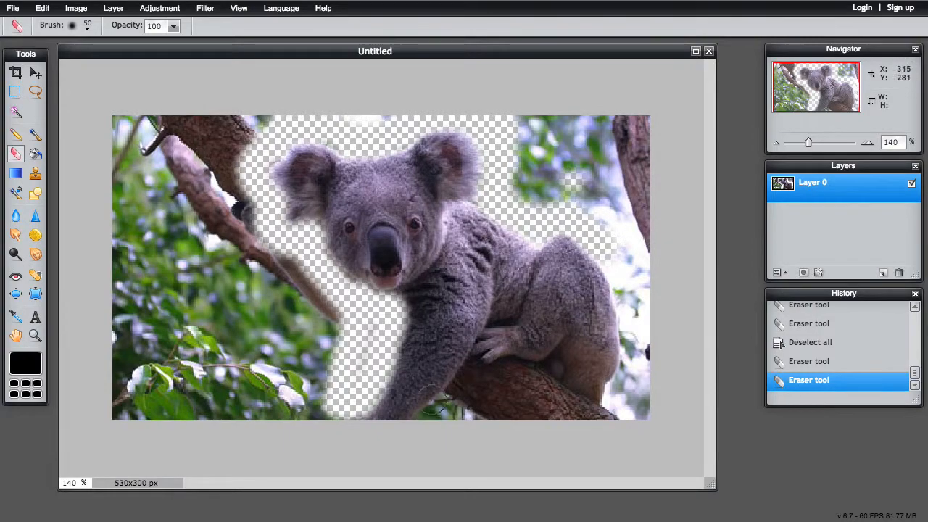
mouse_move(462, 394)
mouse_down()
mouse_move(418, 427)
mouse_move(500, 422)
mouse_up()
mouse_move(265, 406)
mouse_down()
mouse_move(308, 380)
mouse_move(355, 377)
mouse_move(325, 367)
mouse_up()
Set the Eraser brush diameter to 181 and erase large areas of the leaves and branches on both sides of the koala
click(87, 27)
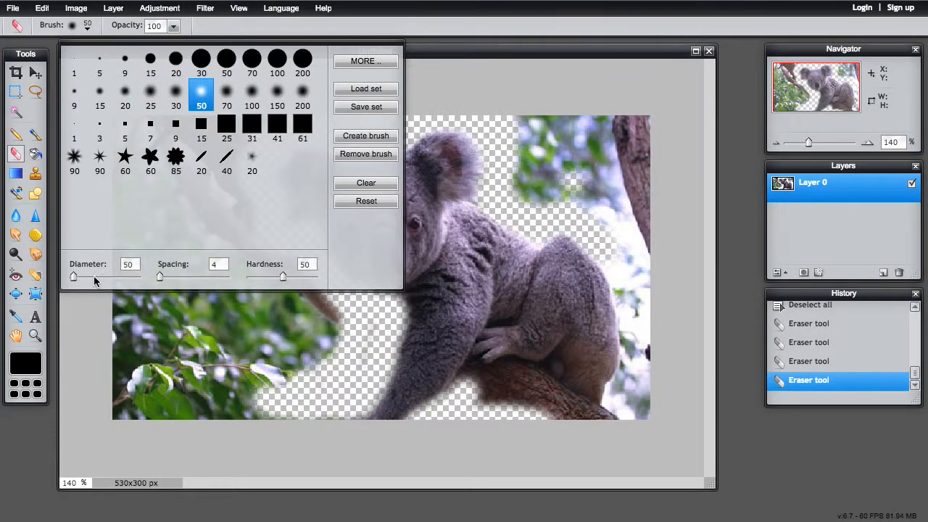
mouse_move(75, 279)
mouse_down()
mouse_move(106, 277)
mouse_move(82, 276)
mouse_up()
click(208, 373)
mouse_move(174, 372)
mouse_down()
mouse_move(232, 369)
mouse_move(306, 324)
mouse_move(280, 314)
mouse_move(238, 261)
mouse_move(306, 340)
mouse_move(215, 208)
mouse_move(196, 213)
mouse_up()
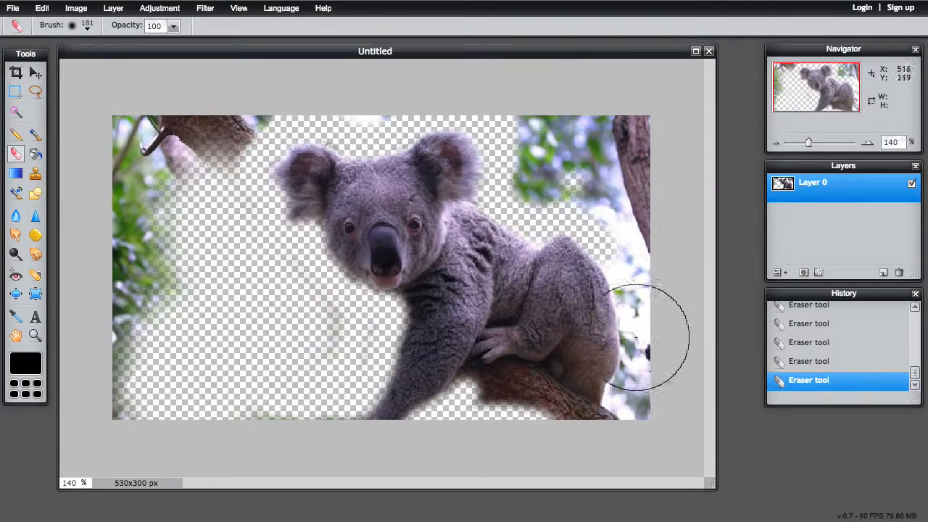
mouse_move(617, 204)
mouse_down()
mouse_move(551, 157)
mouse_move(576, 159)
mouse_move(541, 160)
mouse_up()
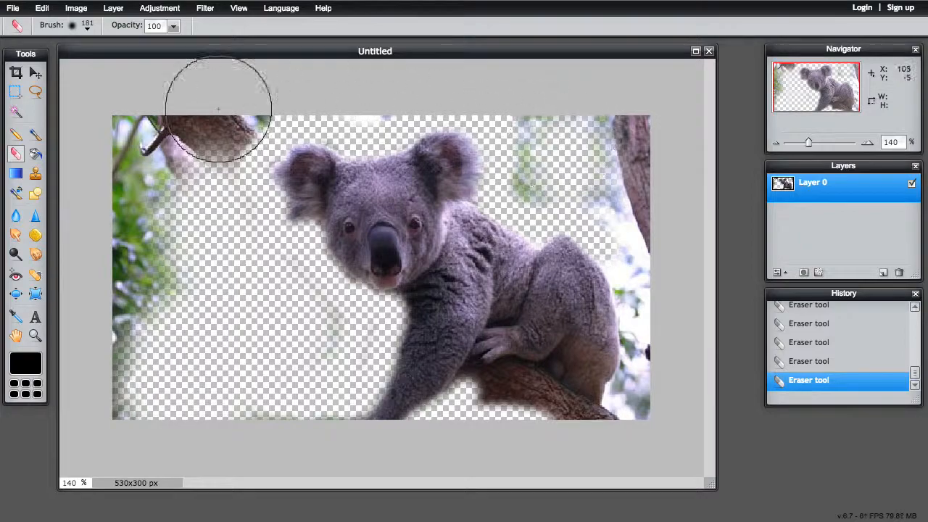
mouse_move(164, 144)
mouse_down()
mouse_move(203, 133)
mouse_move(193, 108)
mouse_move(186, 116)
mouse_up()
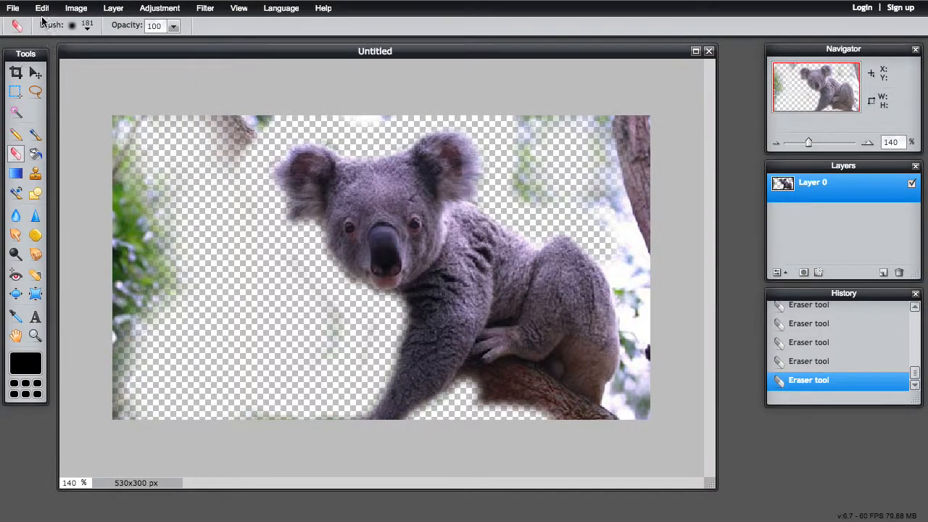
Choose PNG (Transparent, full quality) as the save format for the koala image and close the save dialog
click(10, 9)
click(31, 81)
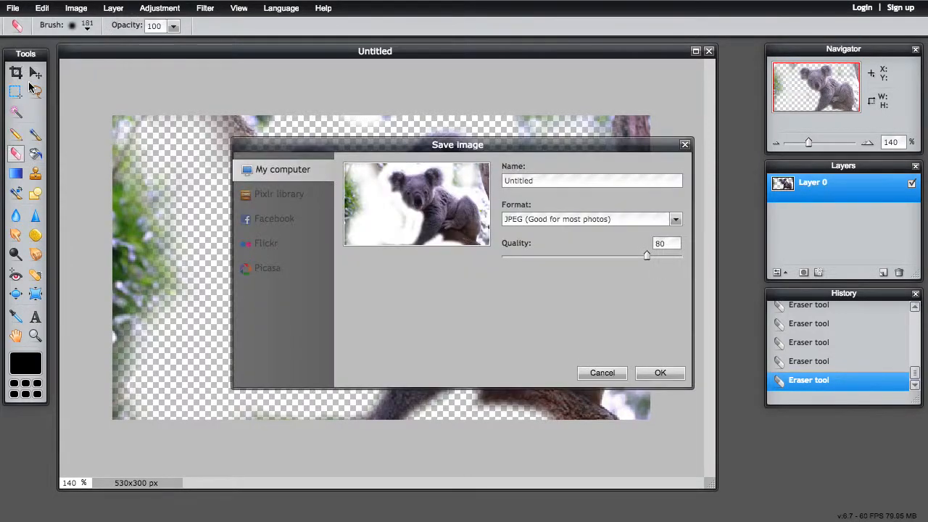
click(656, 221)
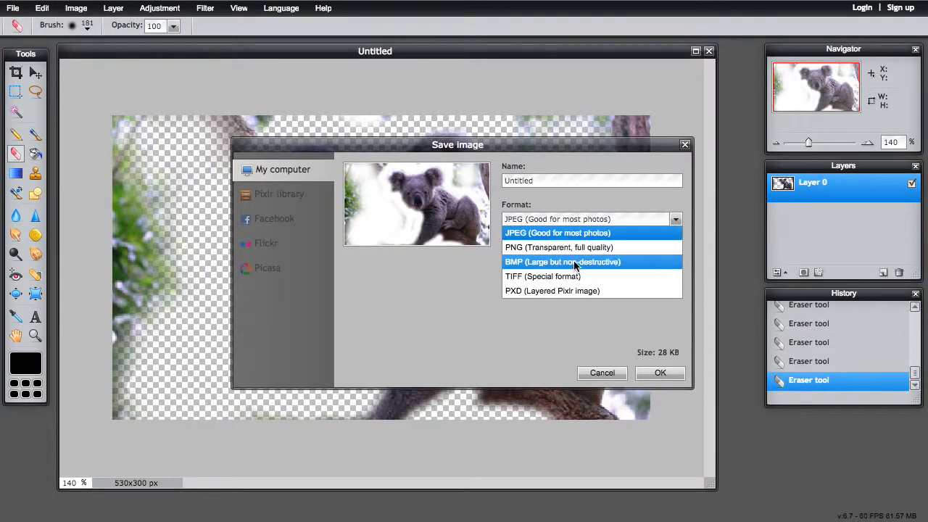
click(560, 247)
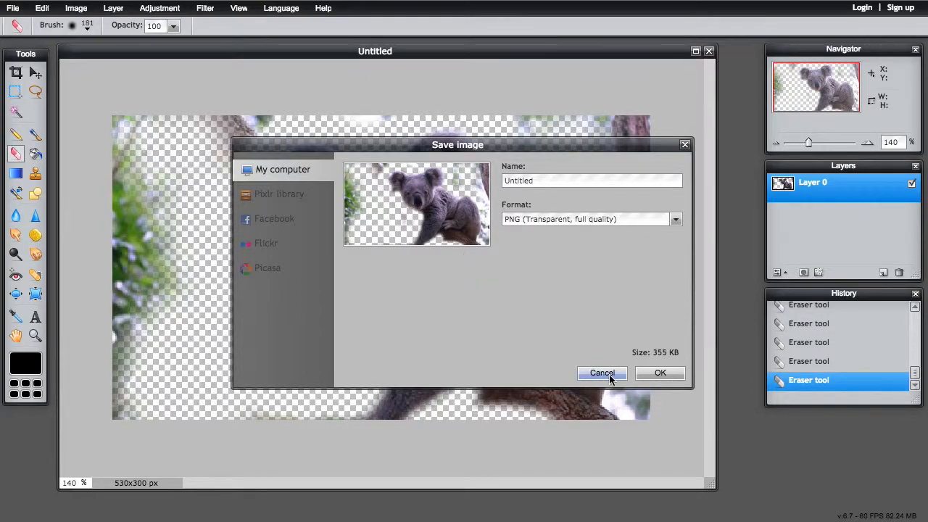
click(653, 373)
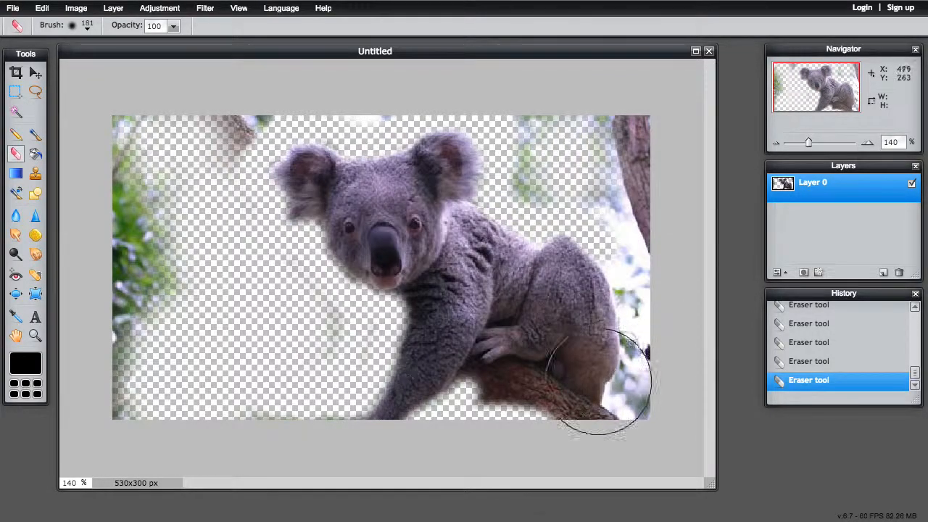